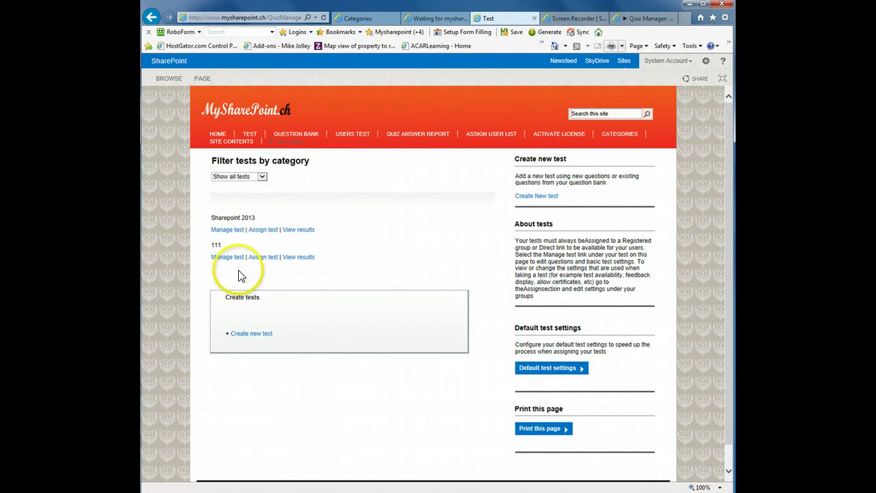
Open test 111 for managing and view its name, category and reminder settings without changing them
click(219, 261)
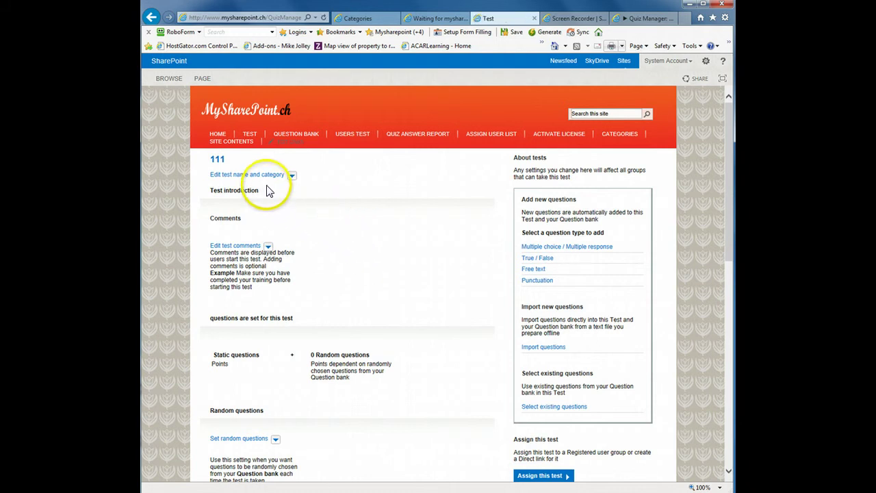
click(255, 176)
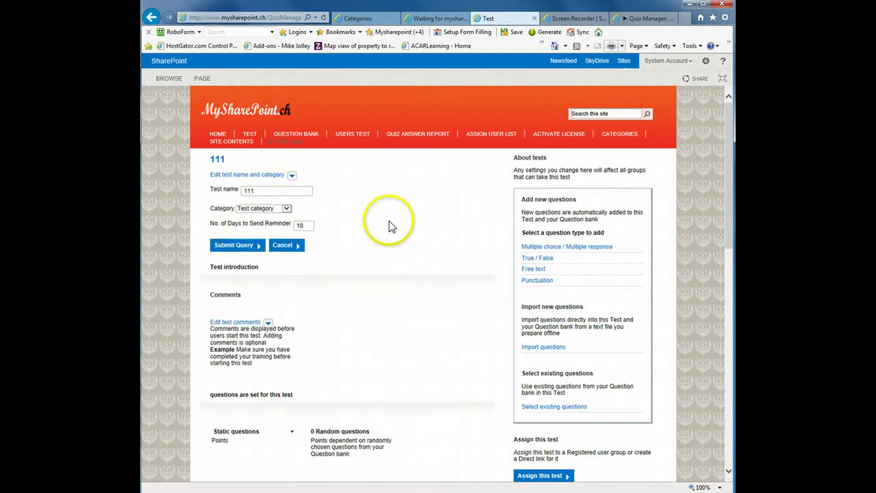
click(280, 246)
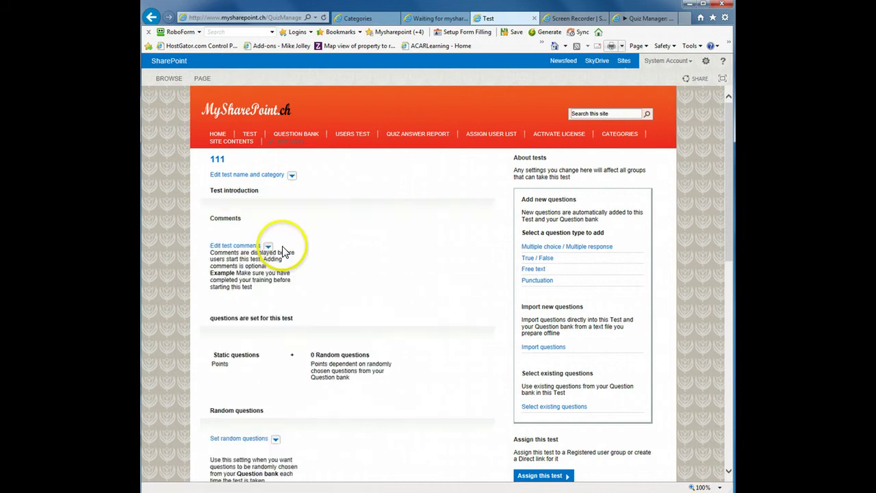
Set the test's introduction comment to "This is test 111. good luck!" and save it
click(235, 245)
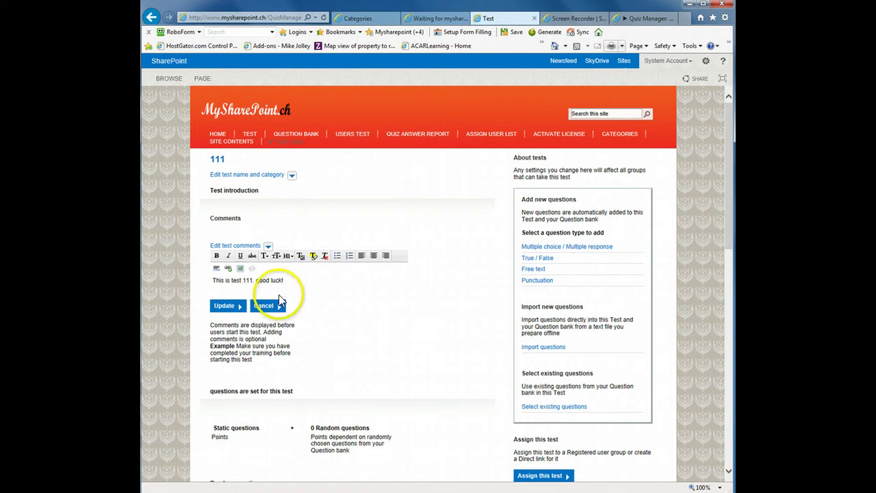
click(225, 306)
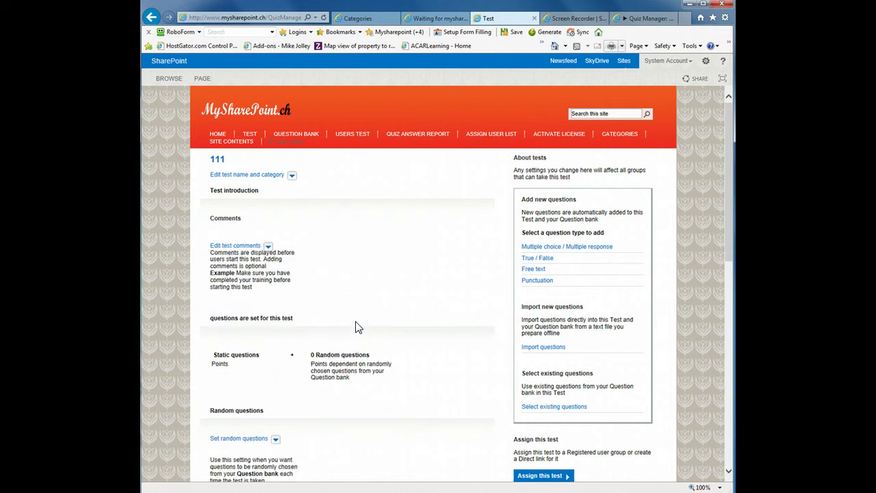
Look through the test's question, duplication and assignment sections and expand the details for deleting the test
scroll(356, 327, down, 3)
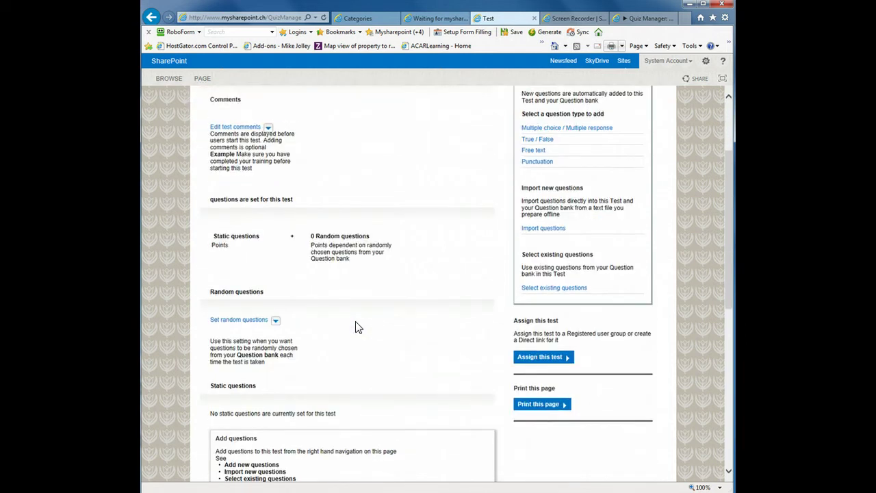
click(342, 329)
scroll(341, 325, down, 2)
click(316, 323)
scroll(337, 326, down, 2)
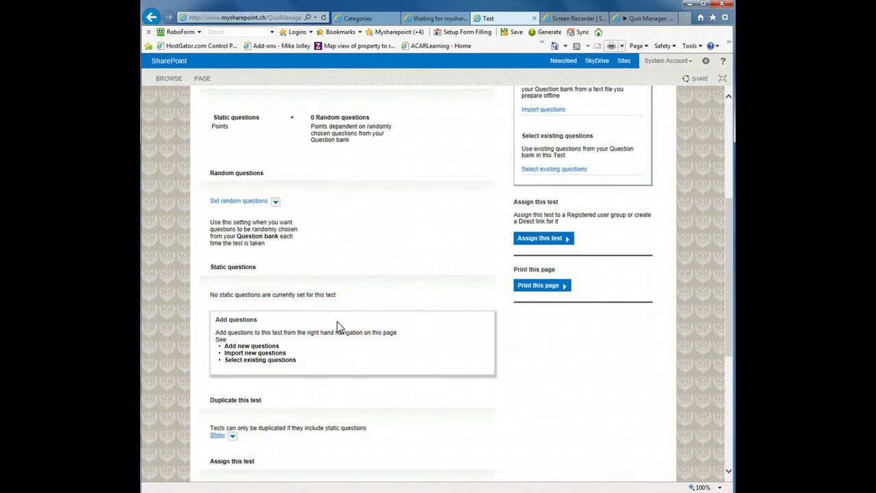
scroll(337, 327, down, 1)
scroll(337, 327, up, 2)
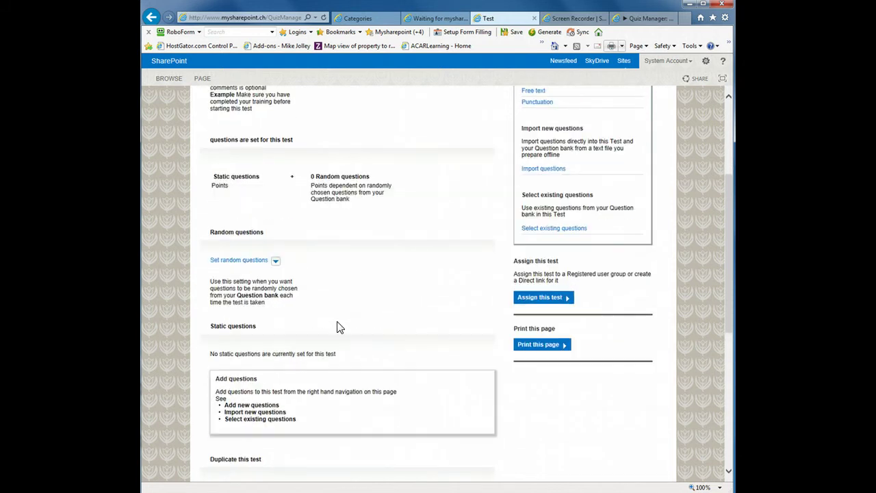
scroll(336, 327, down, 5)
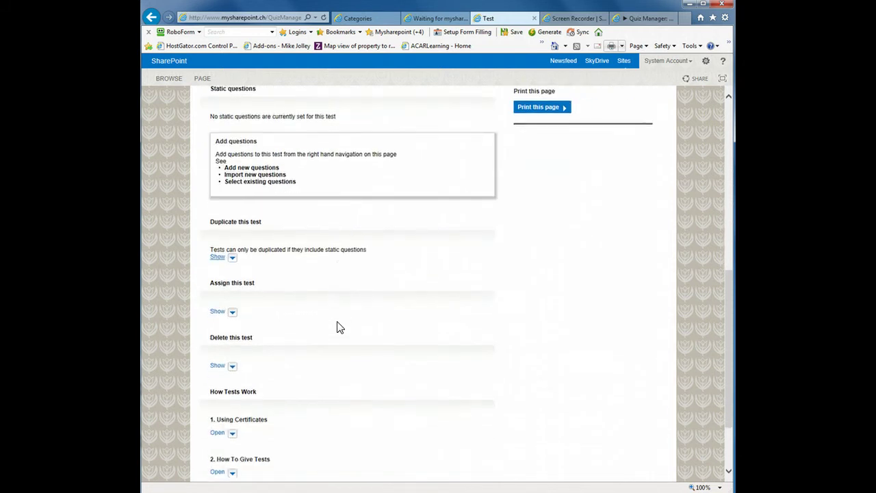
click(222, 181)
drag(222, 182, 260, 161)
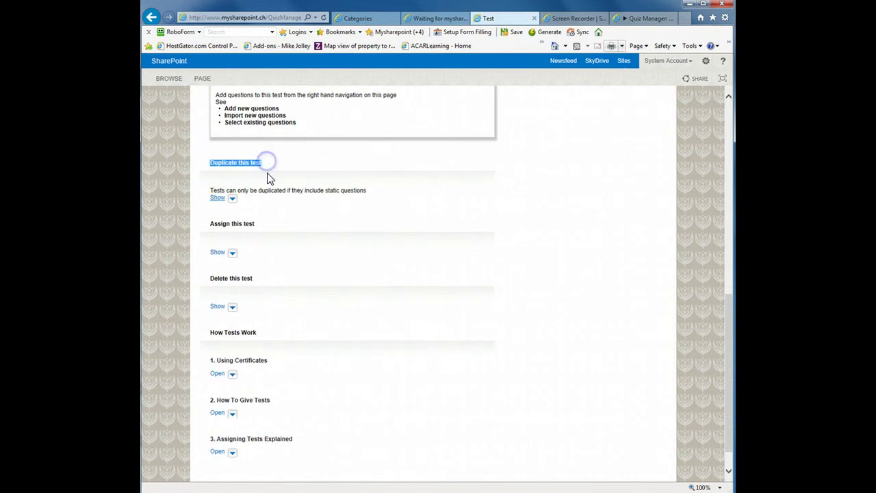
click(219, 220)
drag(210, 278, 252, 277)
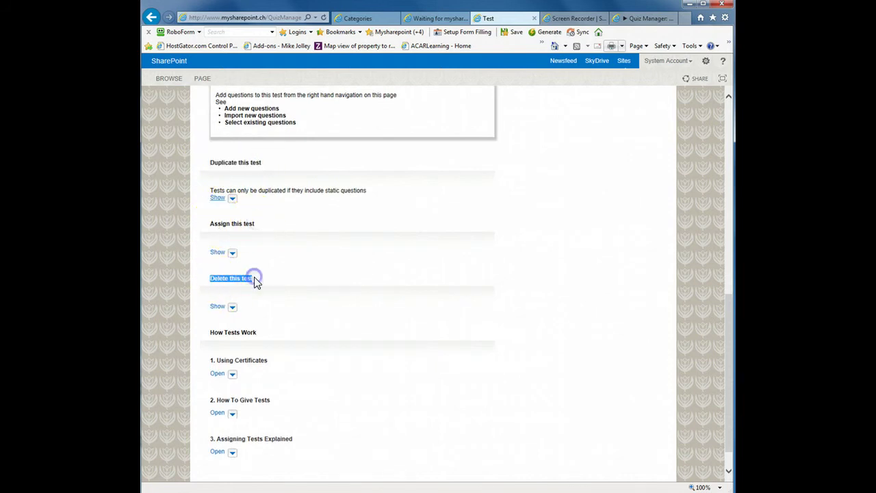
click(232, 307)
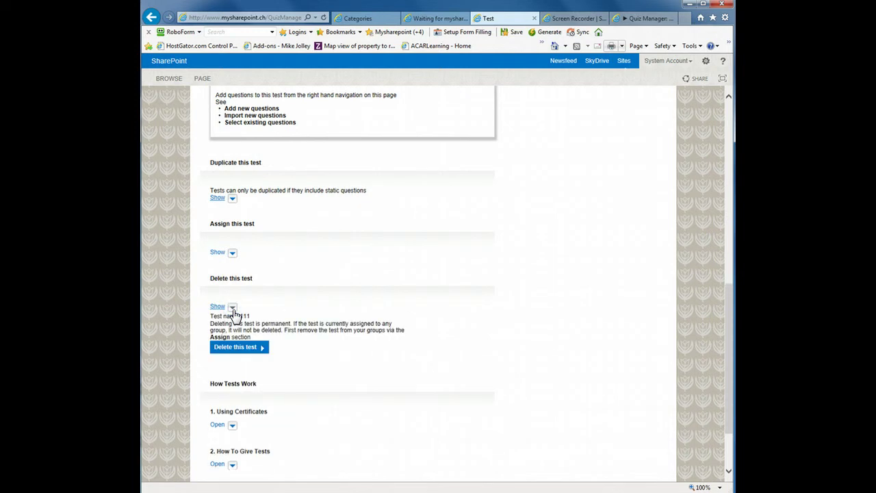
Expand and read the Using Certificates and How To Give Tests explanations for the test
scroll(265, 341, down, 2)
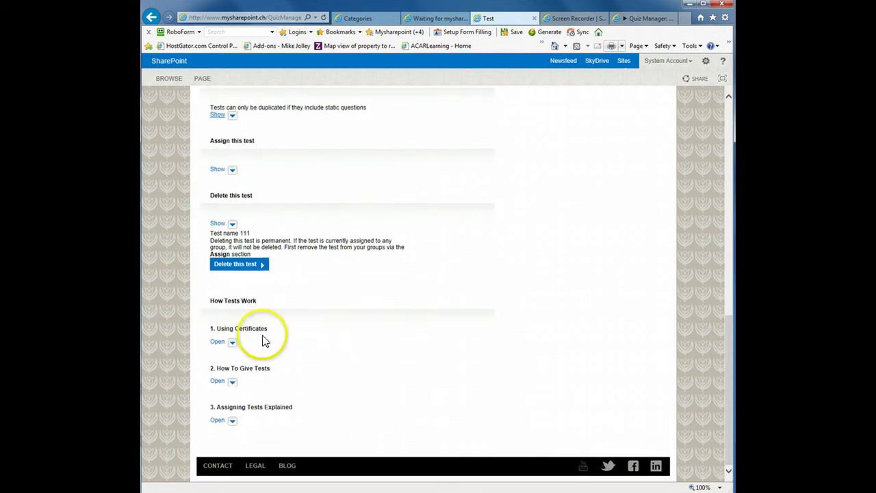
click(231, 344)
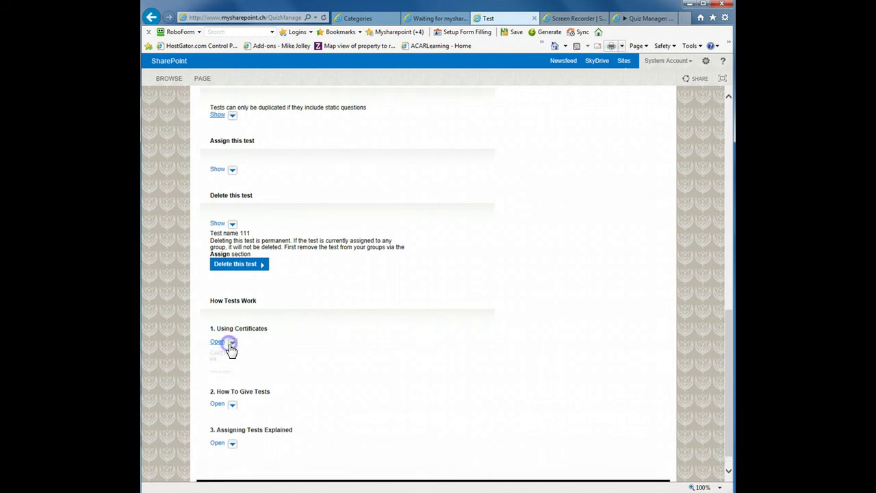
scroll(346, 404, down, 3)
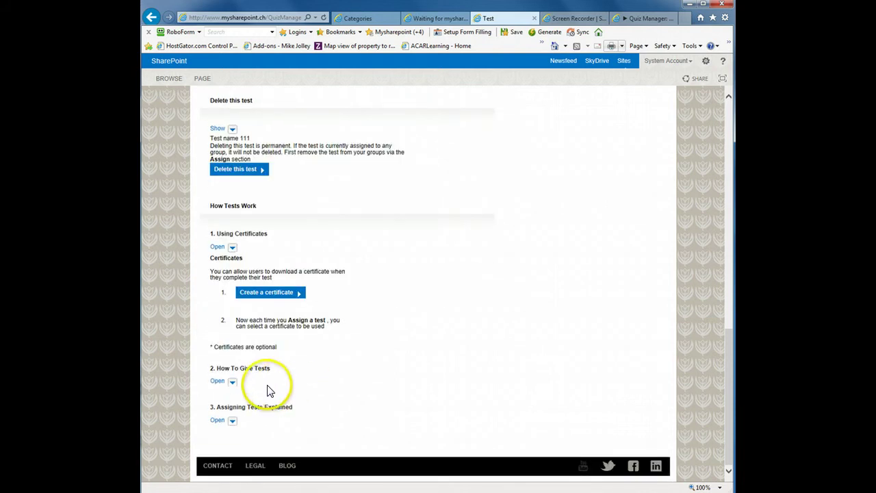
click(228, 382)
scroll(358, 384, down, 4)
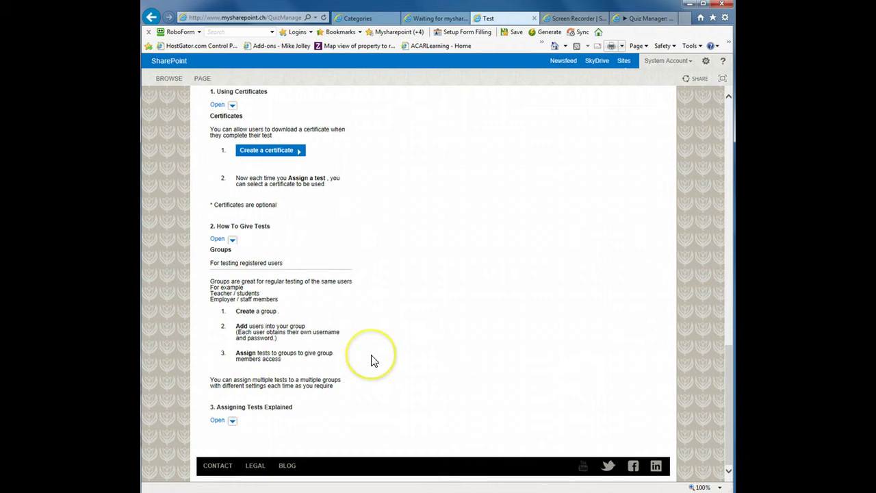
scroll(373, 355, up, 5)
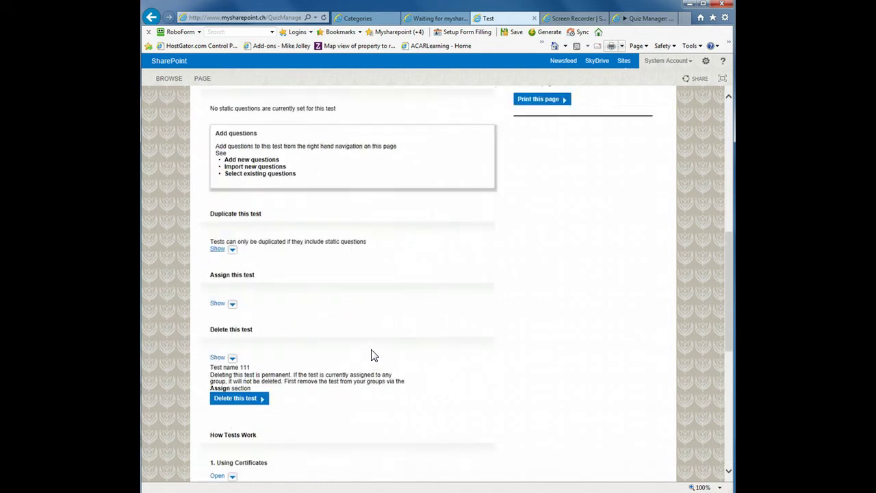
scroll(374, 355, up, 6)
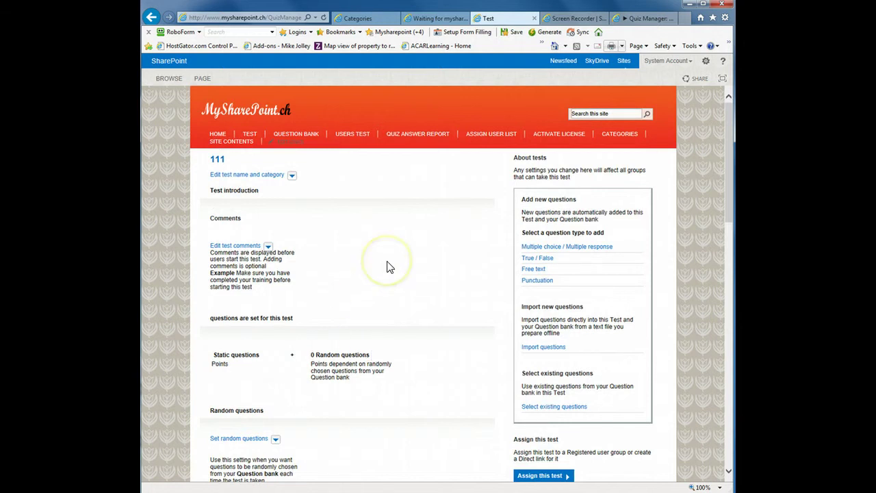
Start a new Multiple choice / Multiple response question for test 111 and view its instructions and its symbols and characters
click(540, 248)
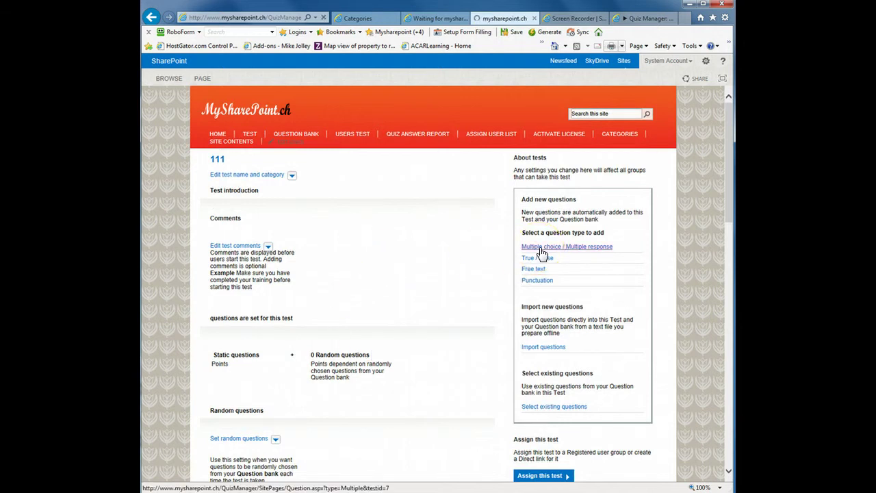
click(540, 251)
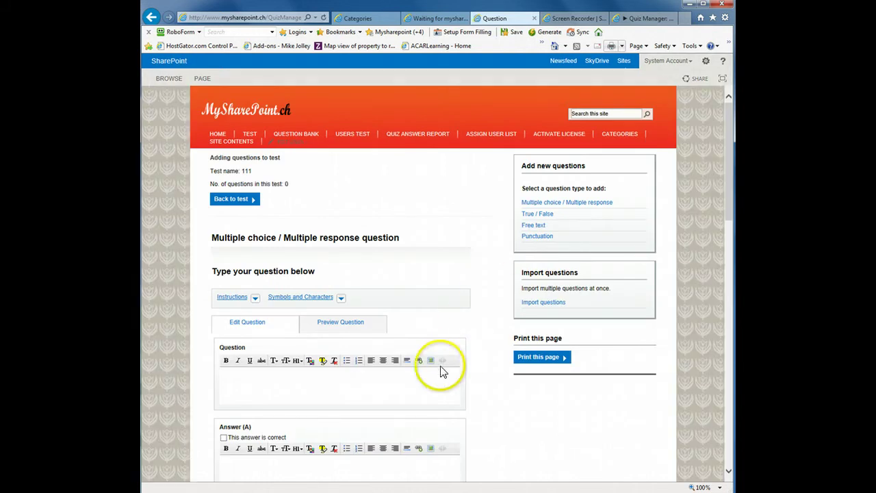
click(254, 299)
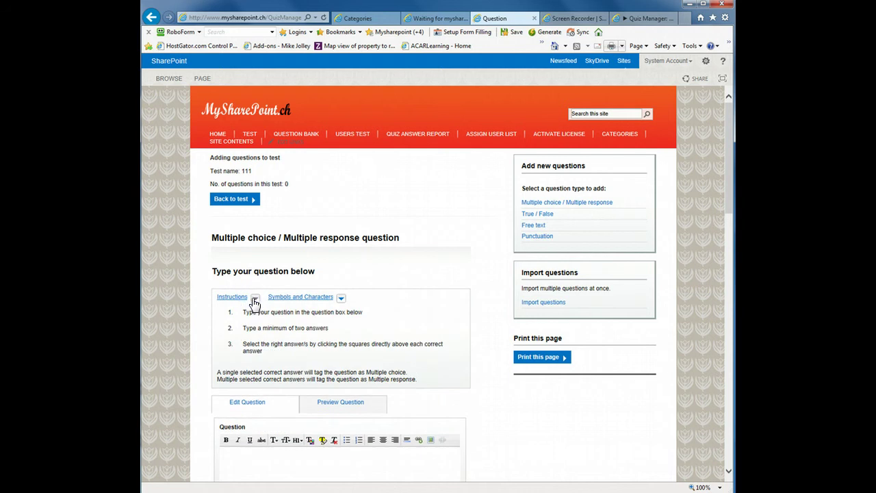
click(254, 299)
click(342, 300)
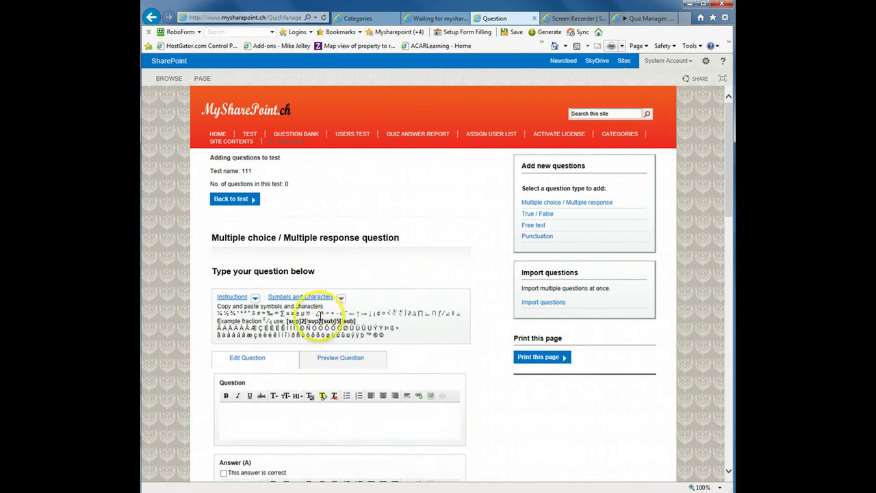
double_click(278, 327)
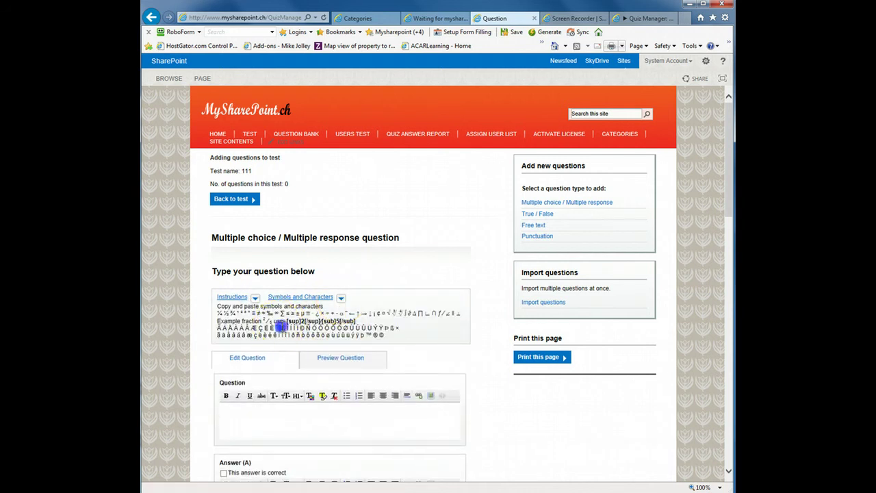
click(339, 295)
Enter the question "What is SharePoint ?" with "SharePoint is a Collaboration Solution" as answer A, marked as correct
scroll(410, 325, down, 1)
click(274, 319)
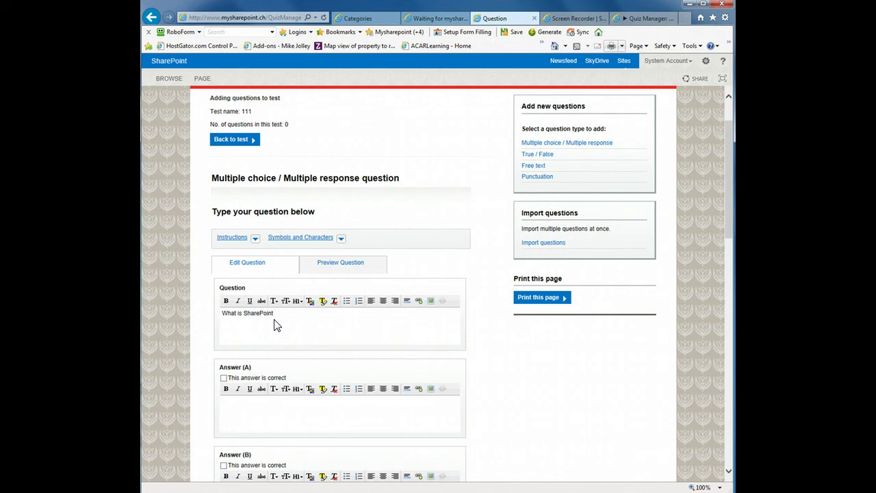
scroll(346, 343, down, 1)
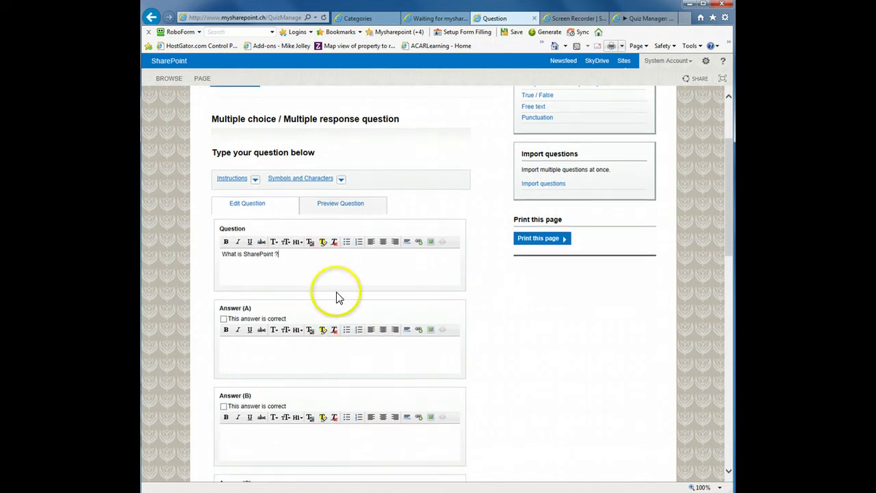
click(231, 352)
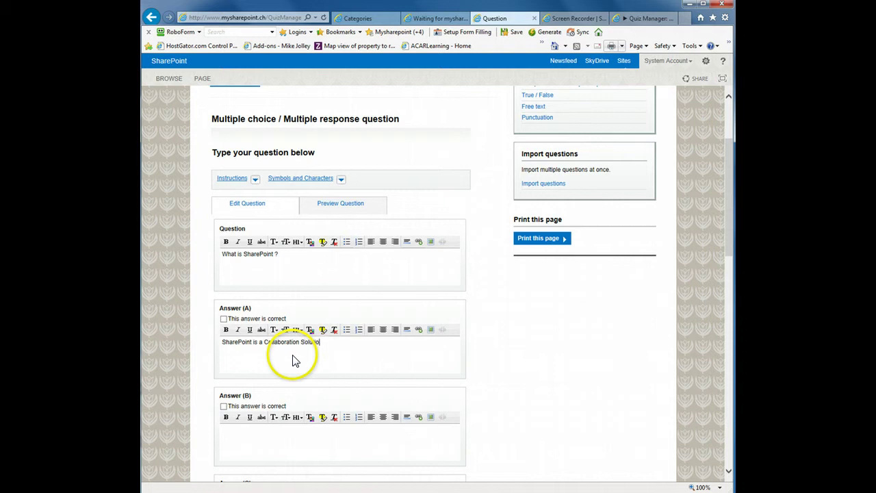
click(223, 318)
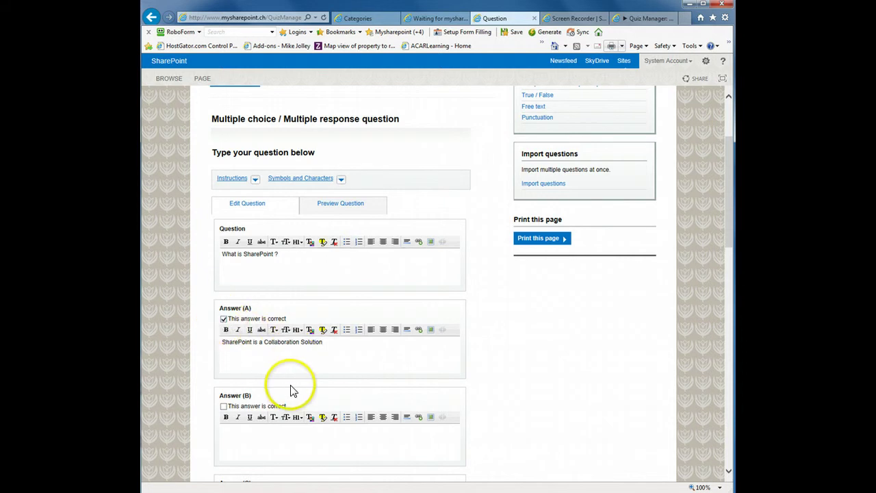
Enter "SharePoint is a CRM System" as answer B
scroll(290, 391, down, 3)
click(273, 344)
text(SharePoint is a CRM System)
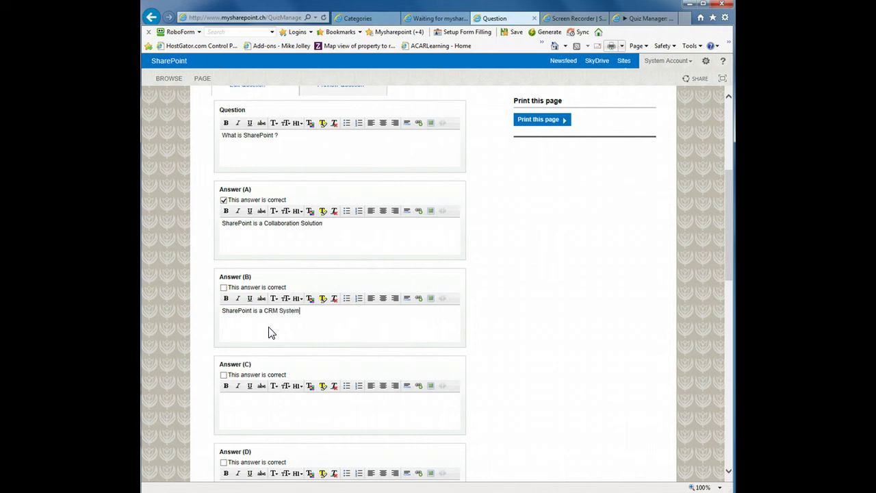
Enter "SharePoint is an Accounting Solution" as answer C and "SharePoint is none of that all" as answer D
scroll(271, 333, down, 3)
click(266, 289)
text(S)
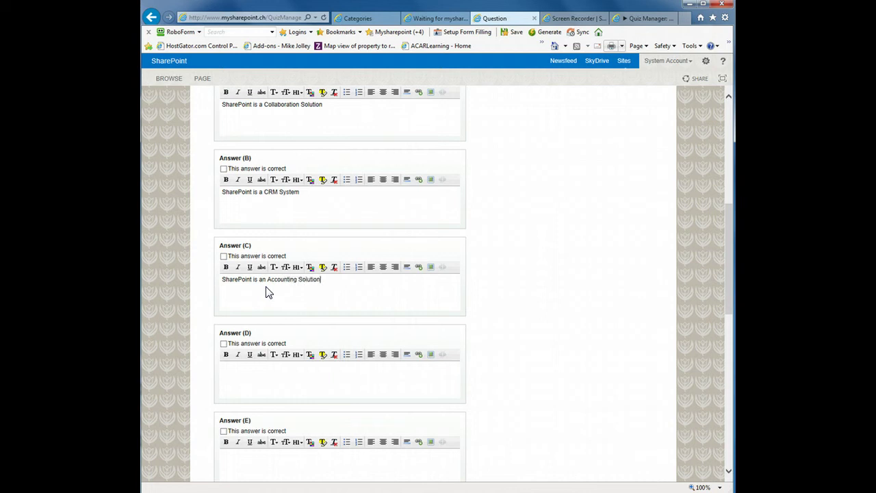
scroll(284, 315, down, 1)
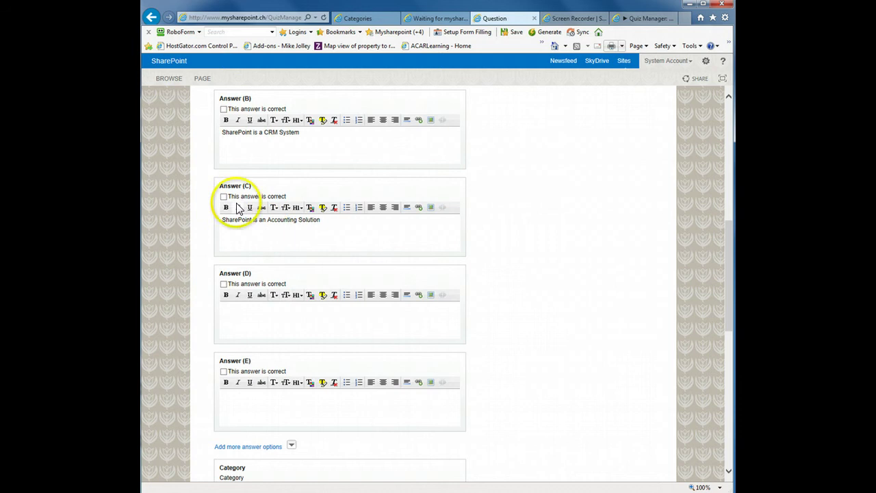
click(284, 321)
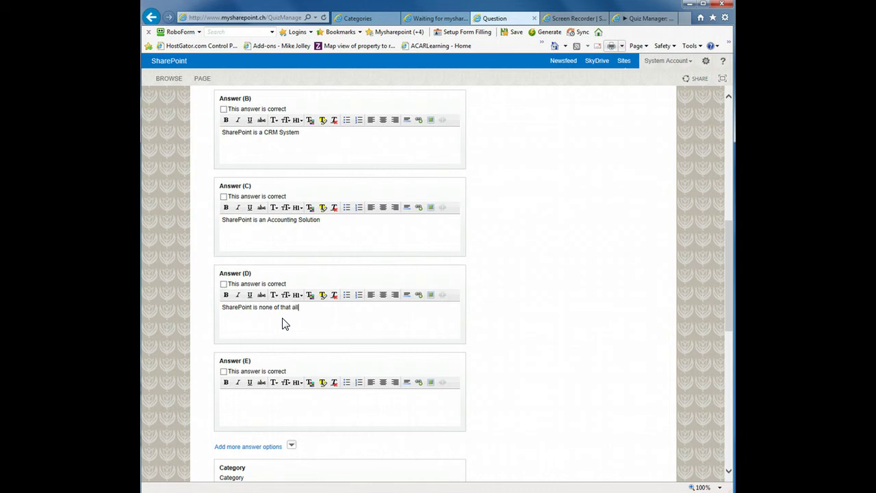
Examine the additional answer options and the category and points settings of the question
scroll(295, 318, down, 2)
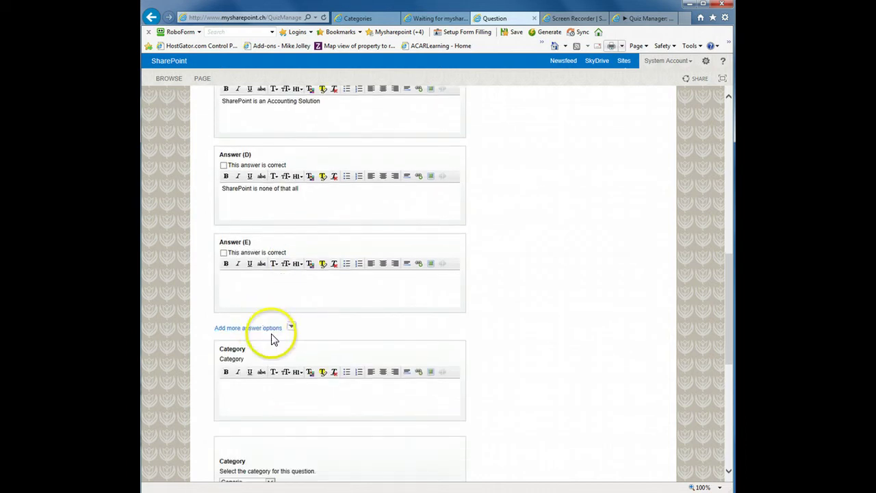
scroll(272, 342, down, 1)
scroll(322, 362, down, 1)
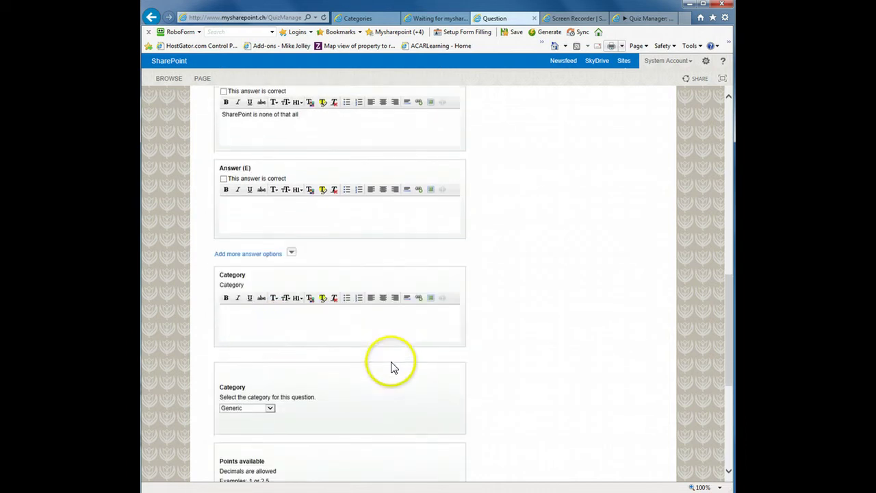
scroll(392, 366, down, 1)
click(289, 288)
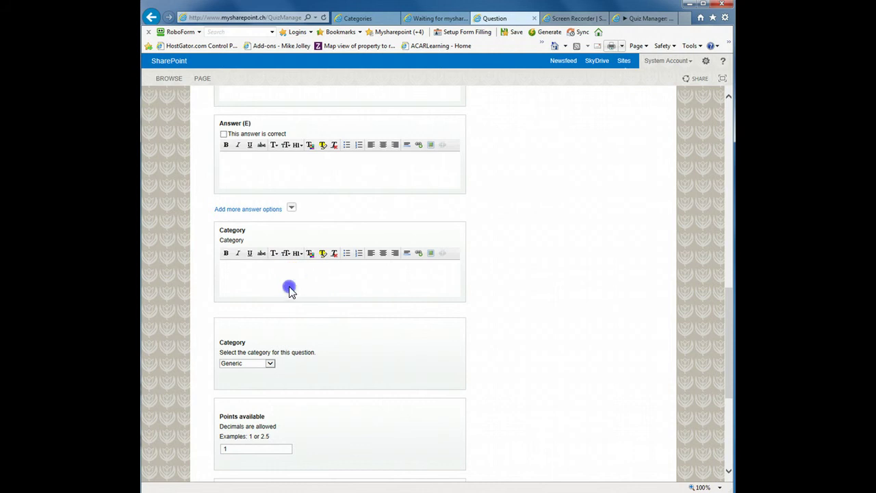
click(271, 212)
click(273, 213)
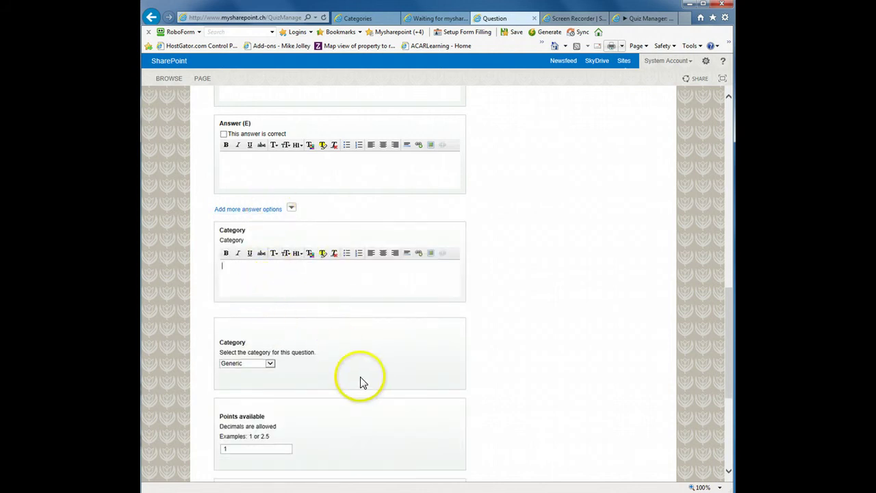
Set the points available for the "What is SharePoint ?" question to 10
scroll(364, 383, down, 3)
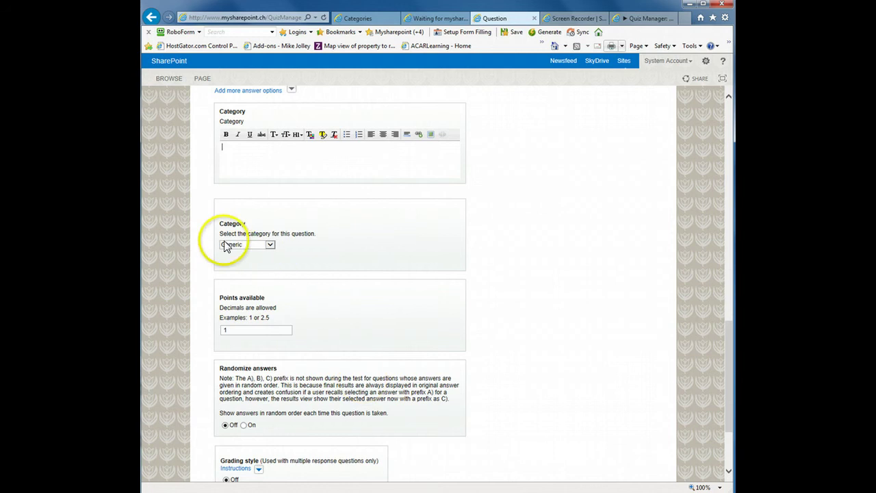
scroll(356, 336, up, 2)
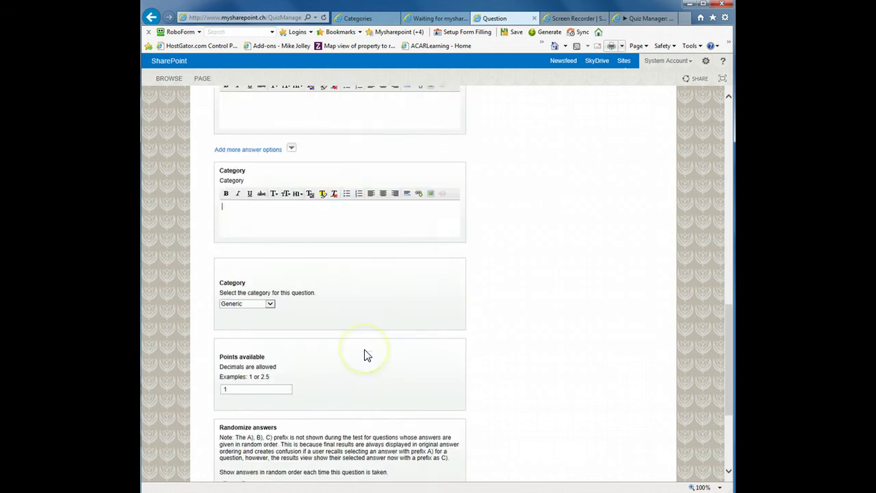
scroll(364, 355, down, 3)
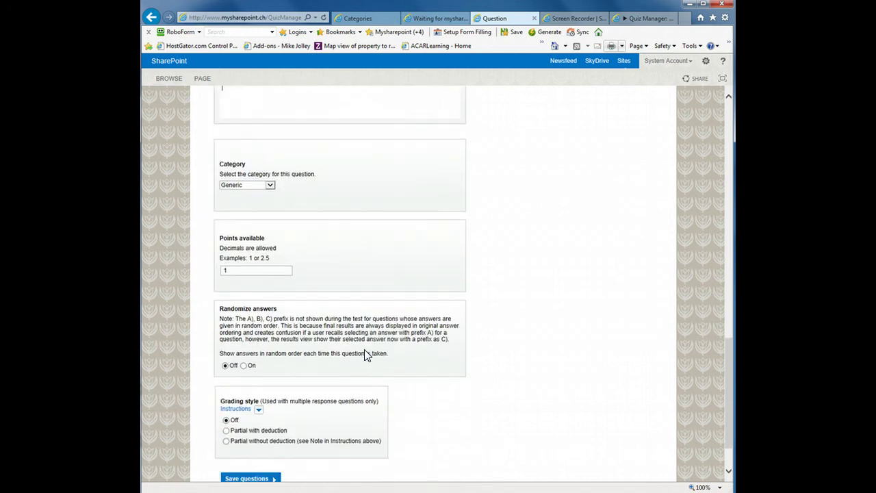
click(243, 271)
text(0)
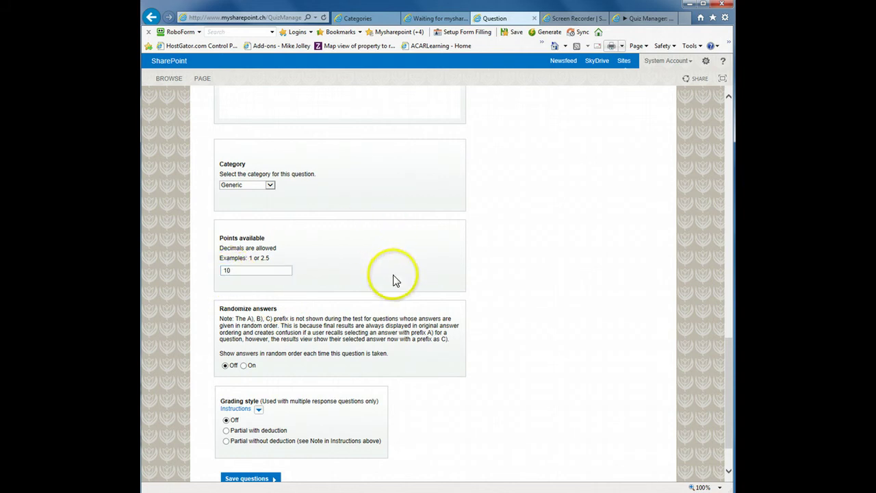
click(397, 294)
Review the question, its answers and grading settings, and save the multiple choice question to test 111
scroll(393, 290, up, 5)
scroll(392, 288, up, 7)
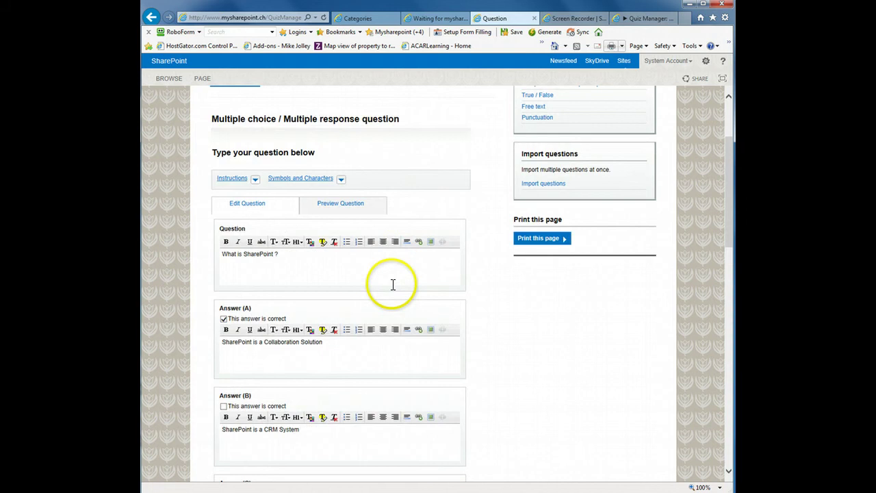
scroll(391, 285, down, 2)
scroll(340, 378, down, 12)
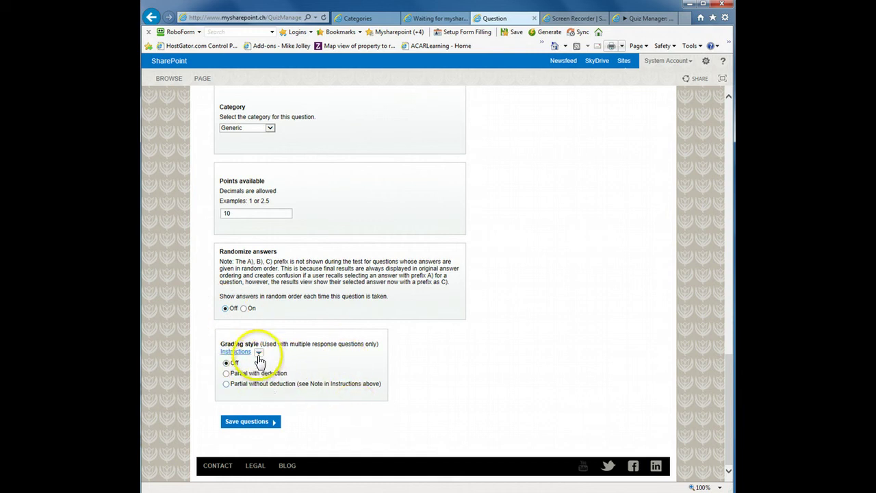
scroll(391, 395, up, 10)
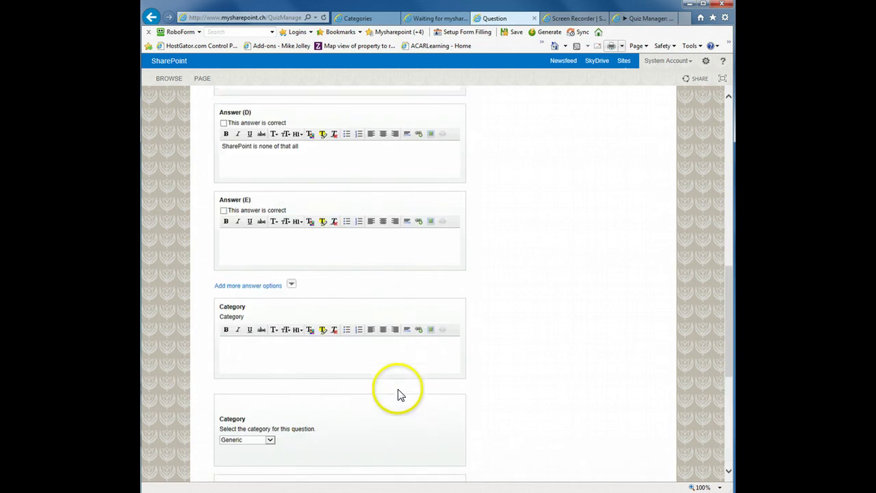
scroll(399, 389, up, 1)
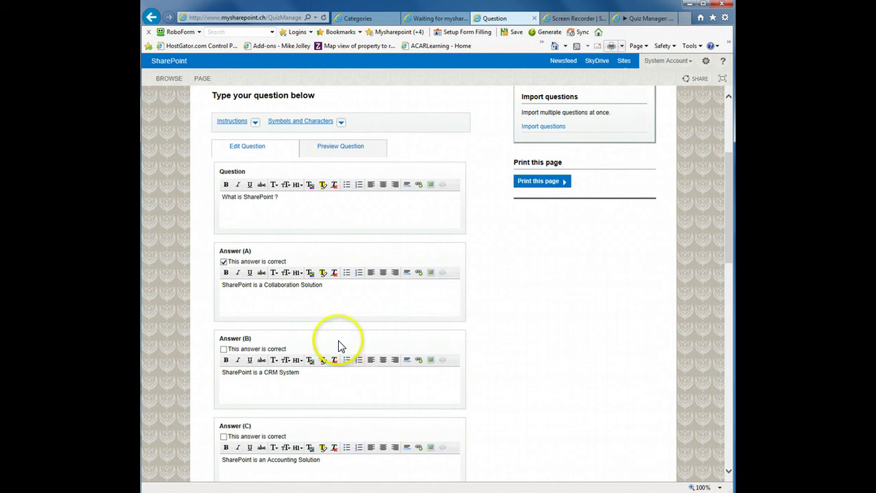
scroll(350, 401, down, 9)
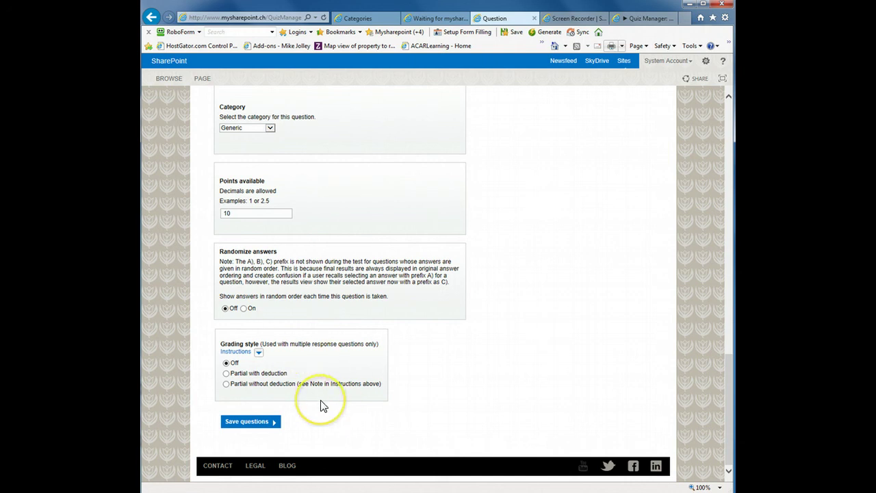
click(275, 421)
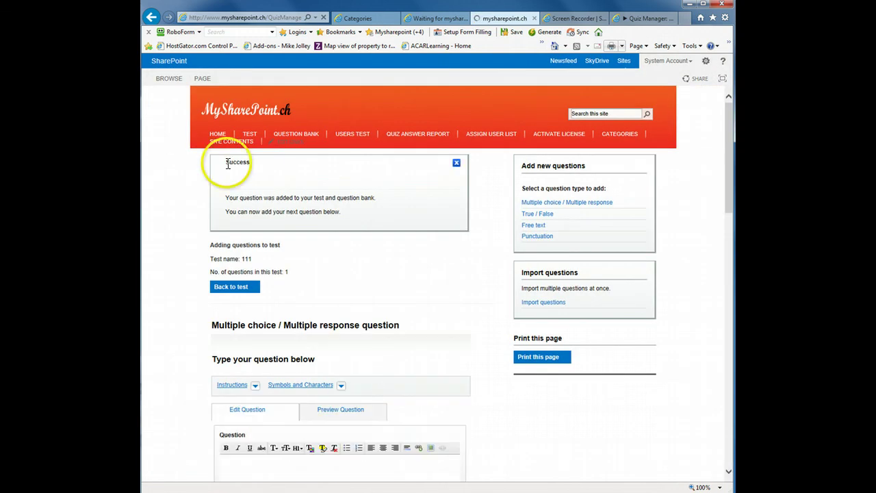
Read the notice shown after saving the question and examine the empty form for the next question
double_click(238, 162)
click(328, 193)
triple_click(327, 197)
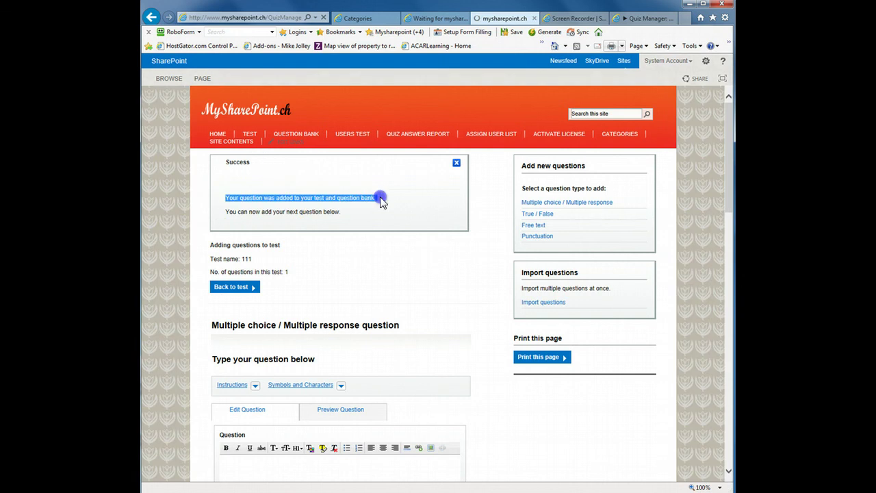
click(346, 198)
drag(336, 198, 382, 198)
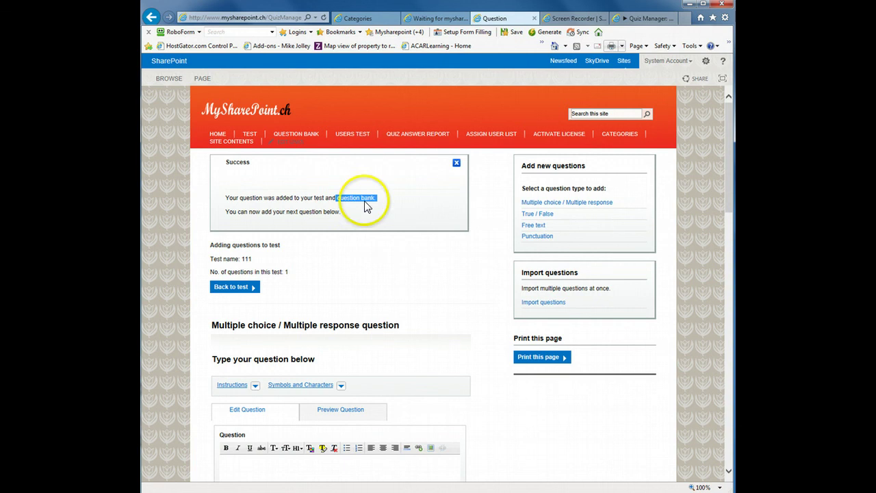
drag(223, 211, 341, 213)
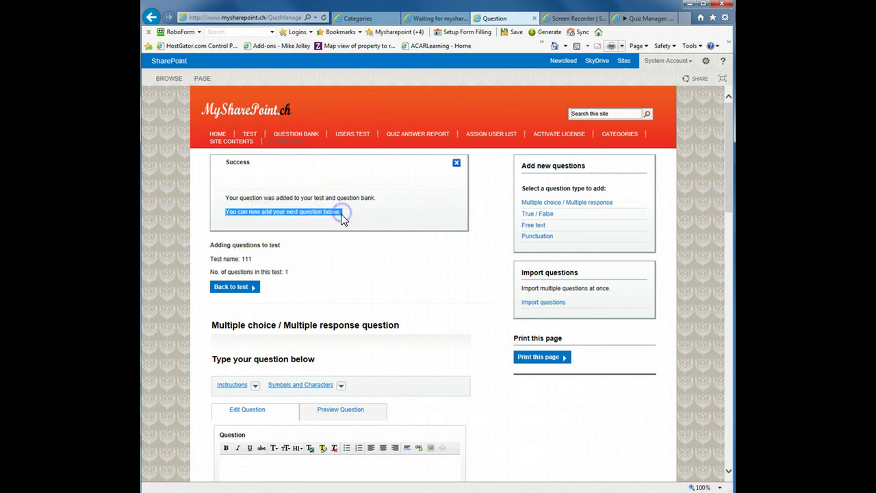
scroll(451, 282, down, 1)
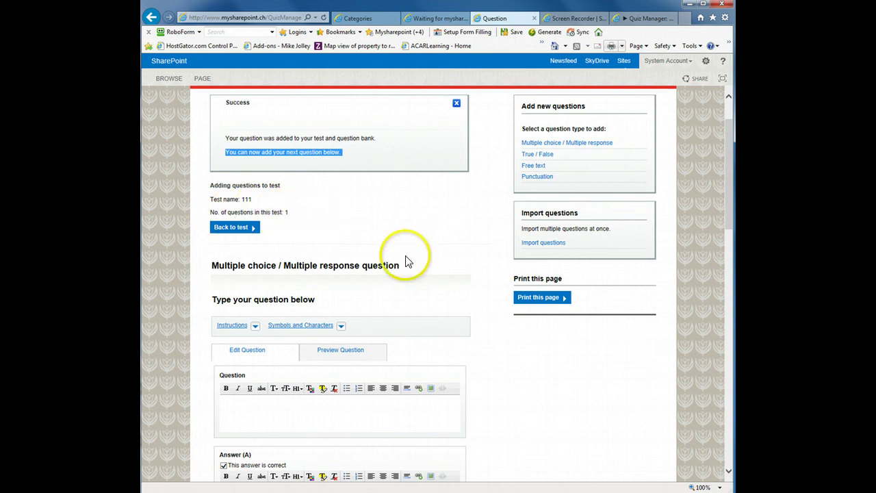
scroll(271, 189, down, 1)
scroll(348, 274, down, 10)
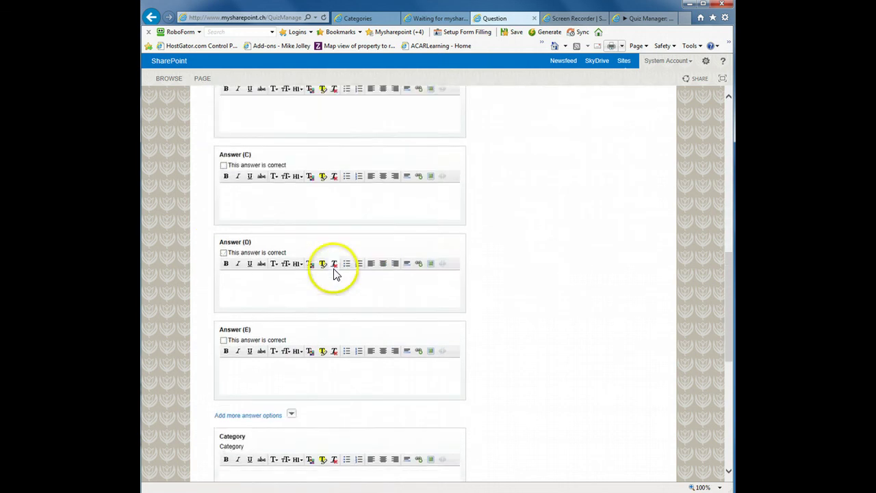